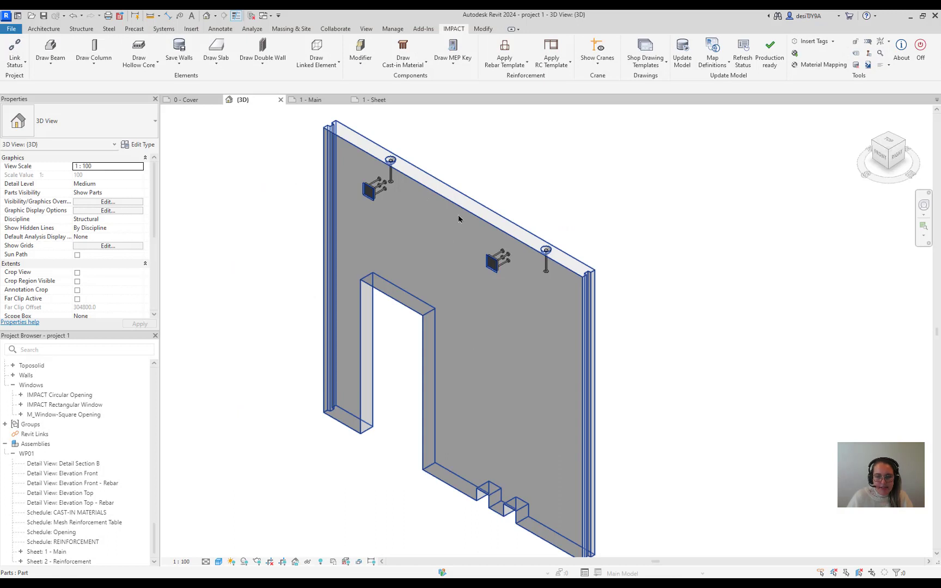
Look over the WP01 assembly's Main sheet, the project's 3D view and the Shop Drawing Templates folder in File Explorer.
click(313, 101)
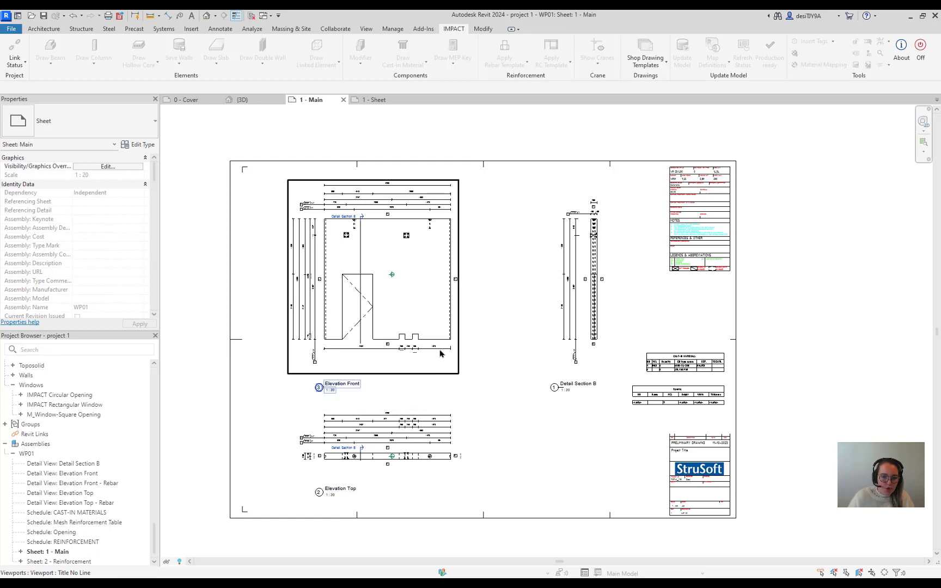
click(247, 99)
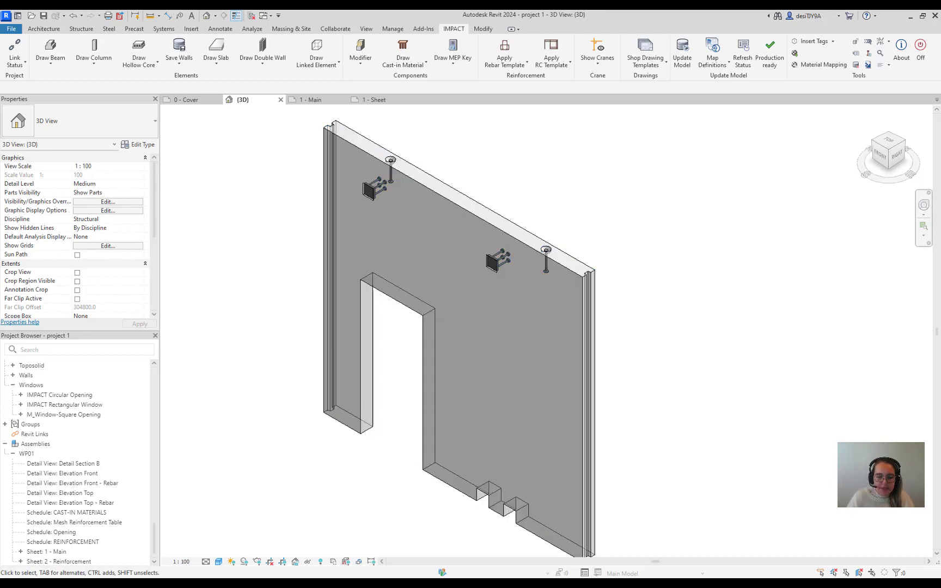
key(alt+Tab)
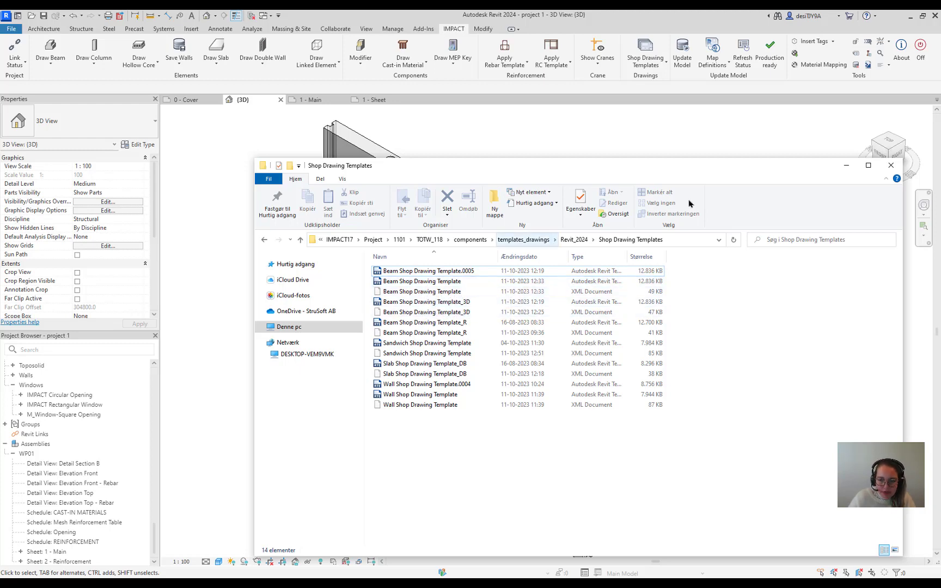
click(847, 167)
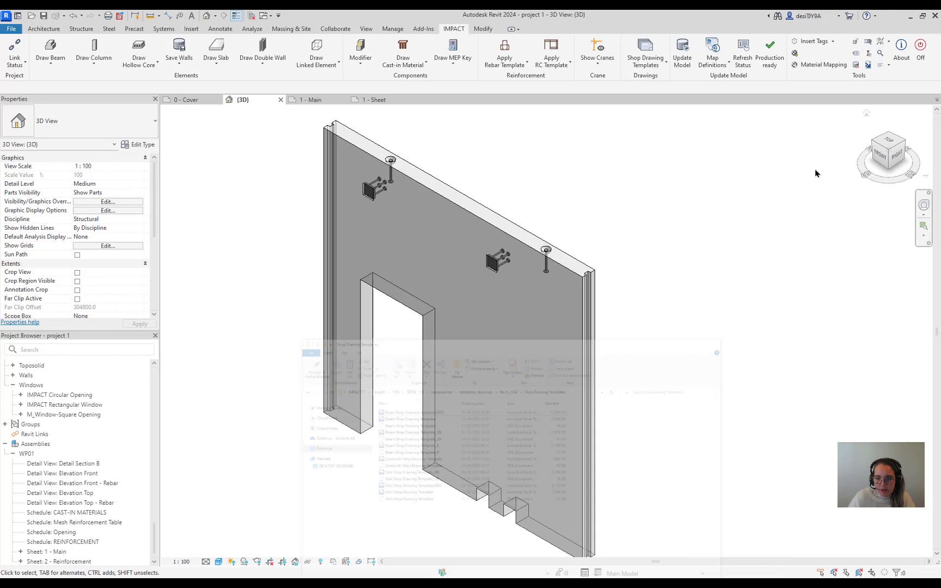
Open the Shop Drawing Templates manager and list the Common templates, enlarging the dialog and its Name column to show every entry.
click(654, 69)
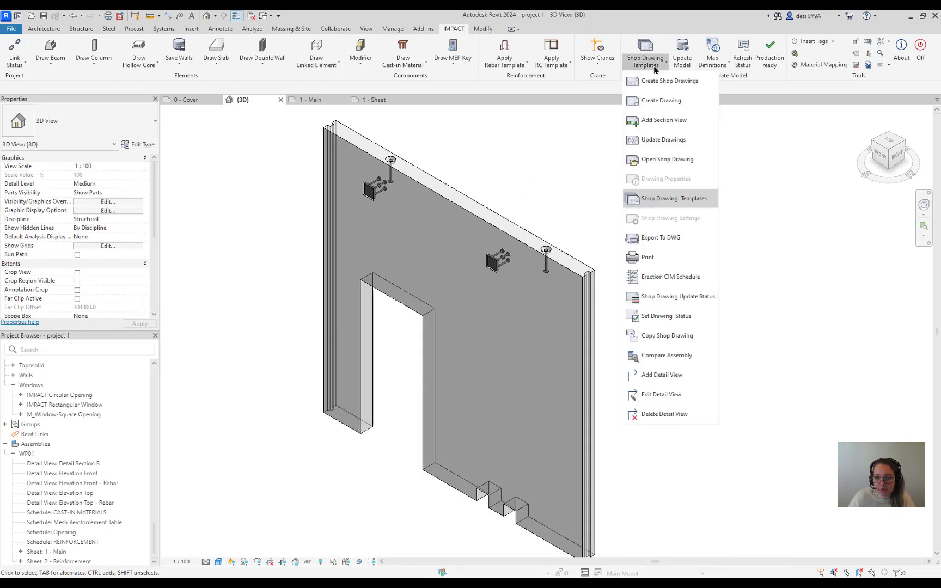
click(700, 204)
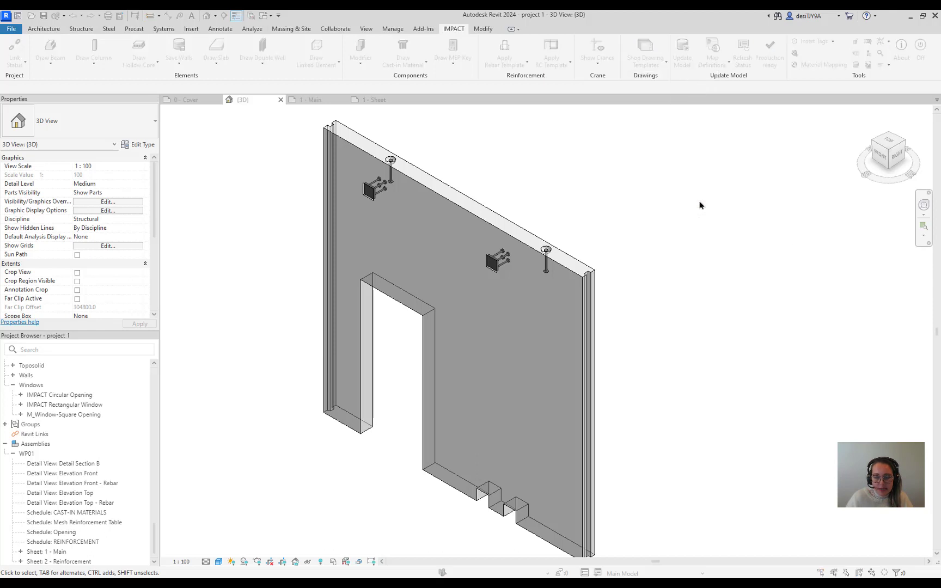
drag(537, 196, 529, 148)
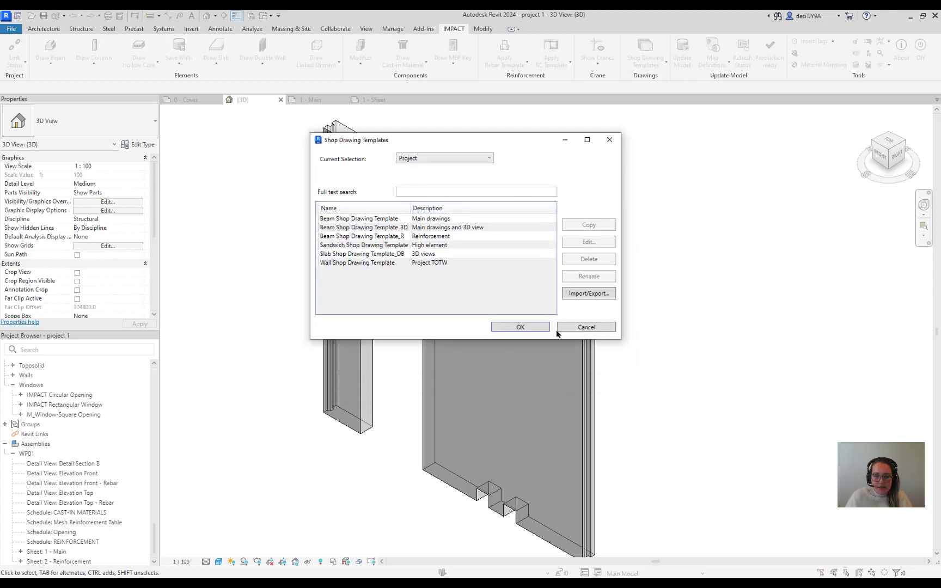
drag(558, 339, 558, 405)
click(440, 158)
click(409, 188)
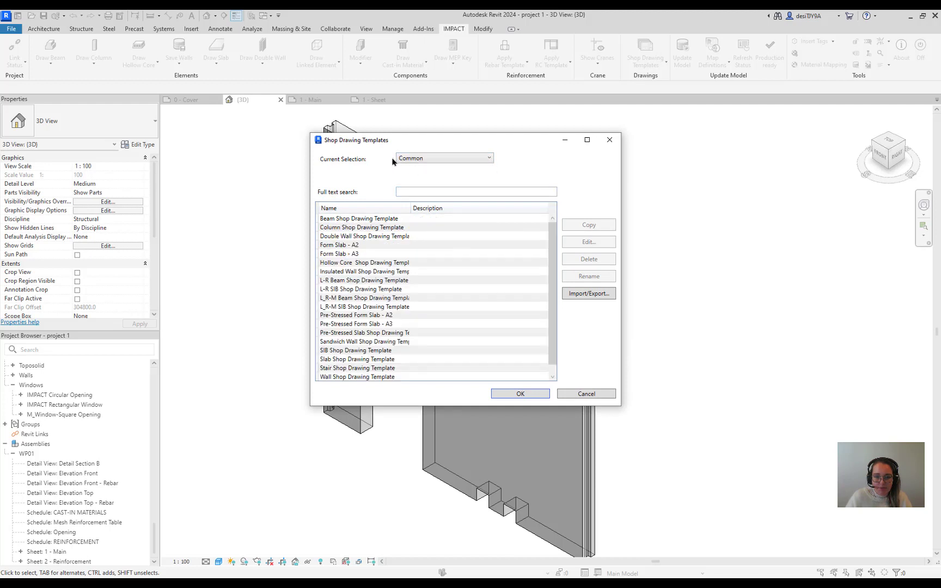
drag(410, 208, 445, 208)
drag(431, 408, 433, 452)
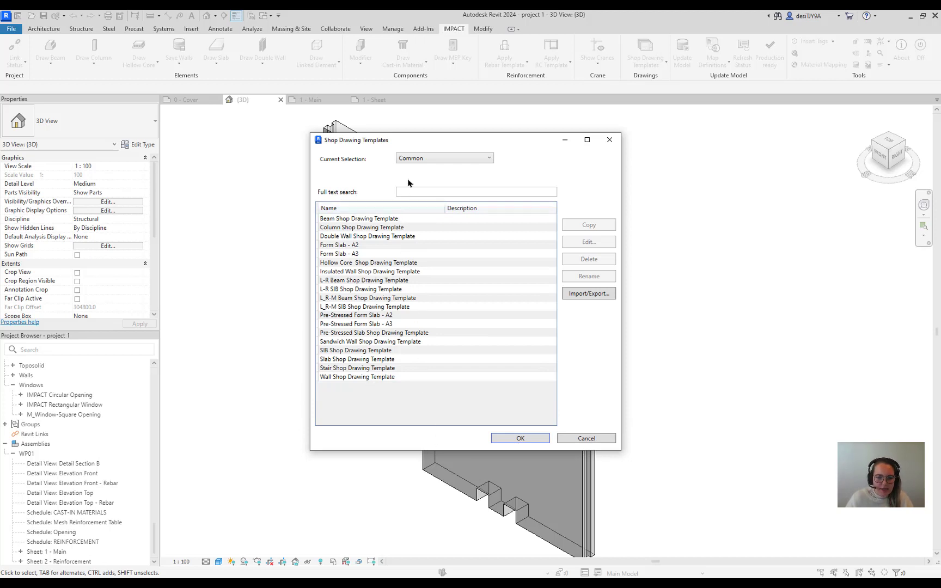
Among the Project templates, change the description of Sandwich Shop Drawing Template to "High element 4 to 6 m".
click(415, 158)
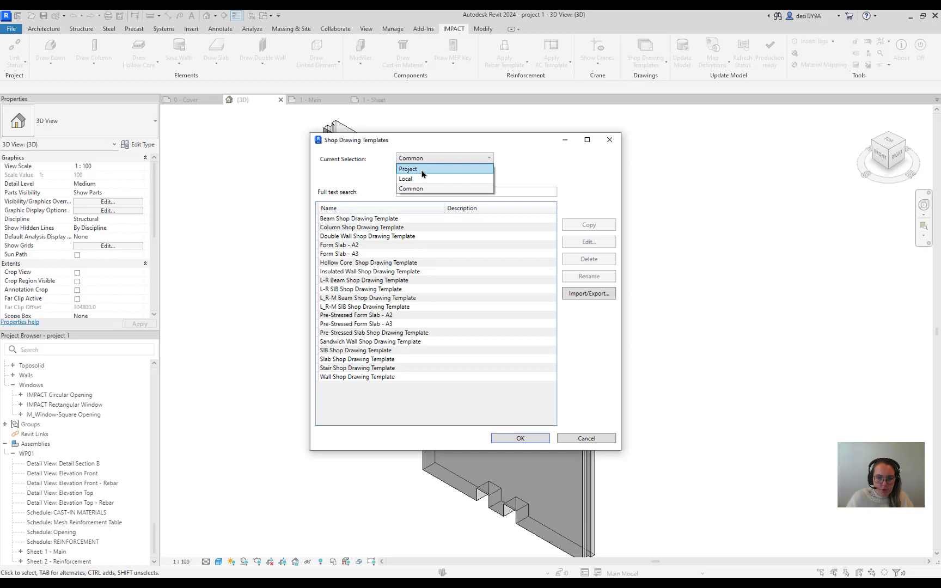
click(415, 171)
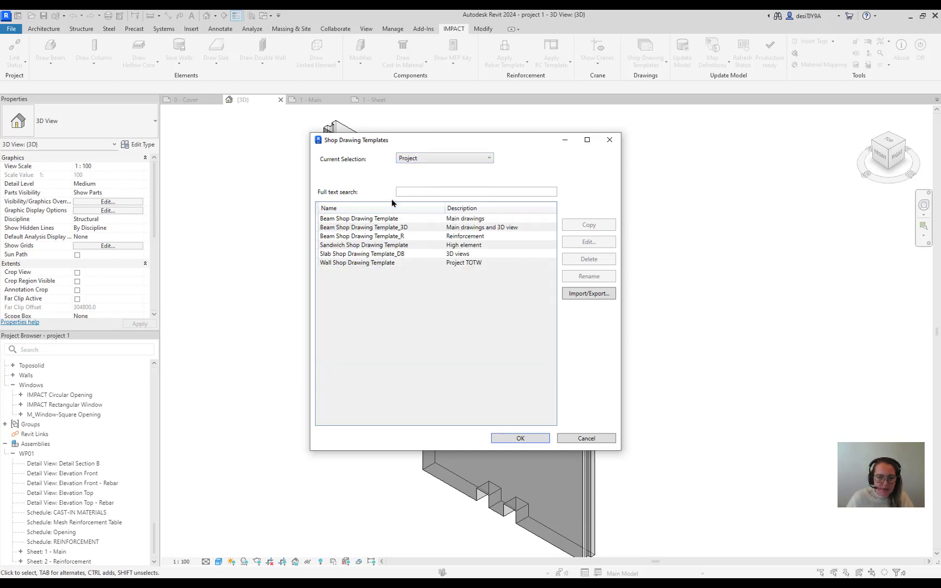
click(377, 221)
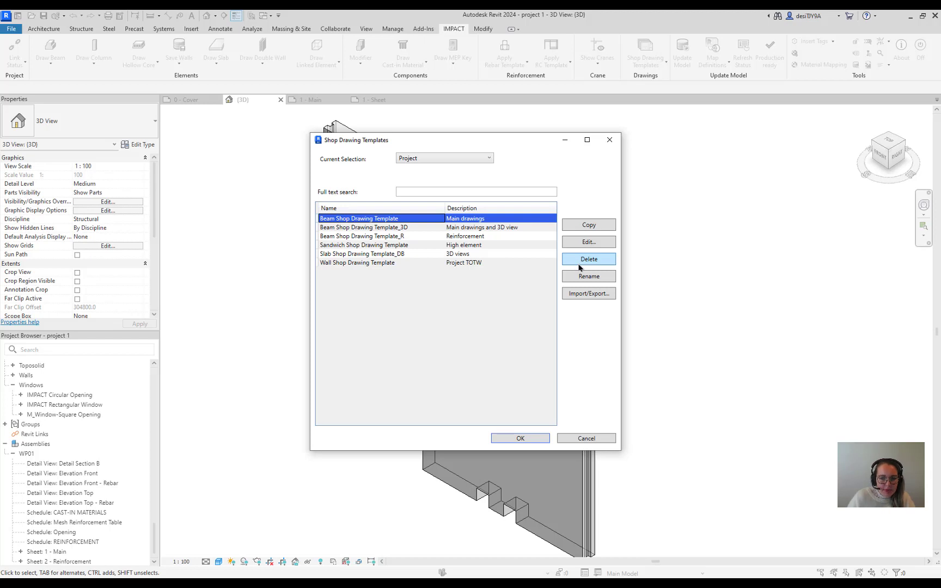
click(383, 245)
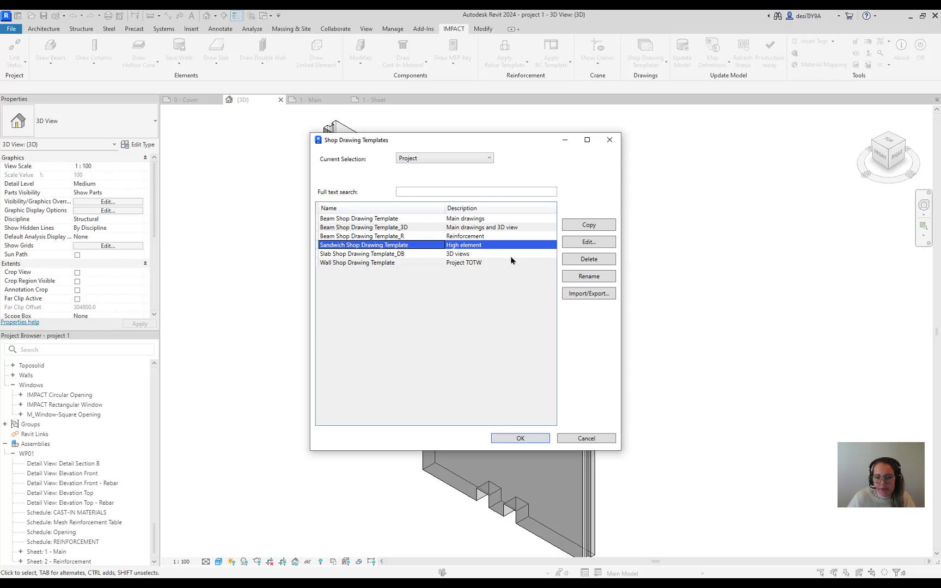
click(589, 276)
click(510, 295)
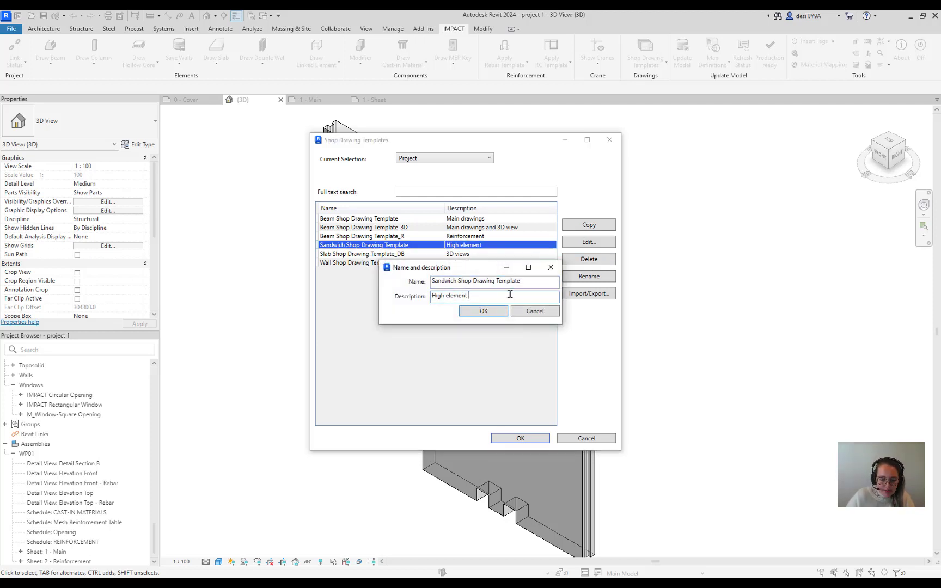
text(4 yo 6 m)
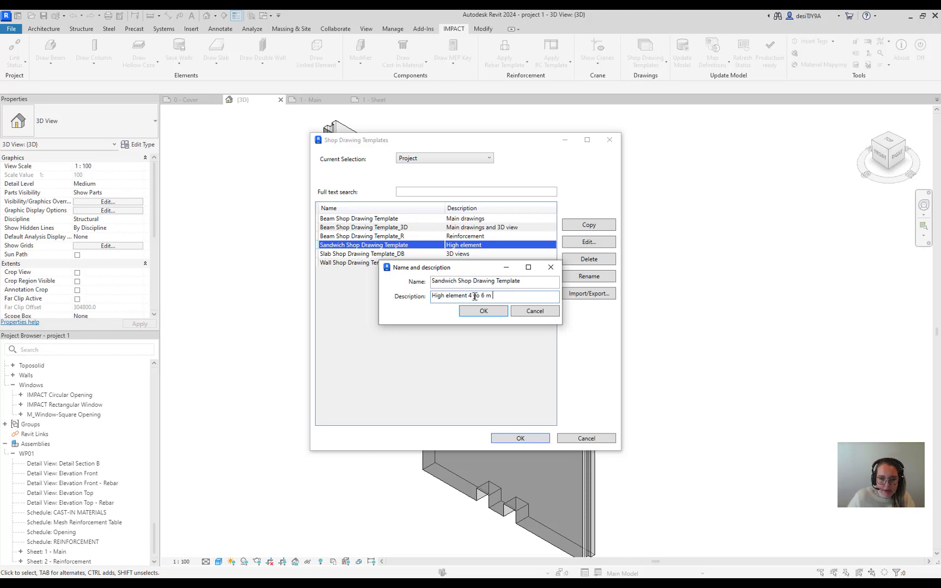
click(472, 296)
key(Delete)
text(t)
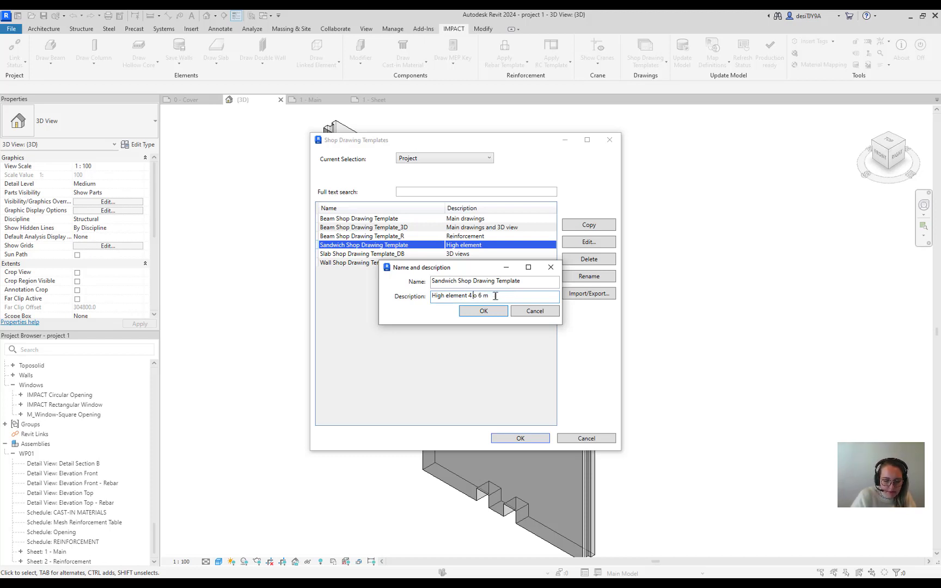
click(483, 310)
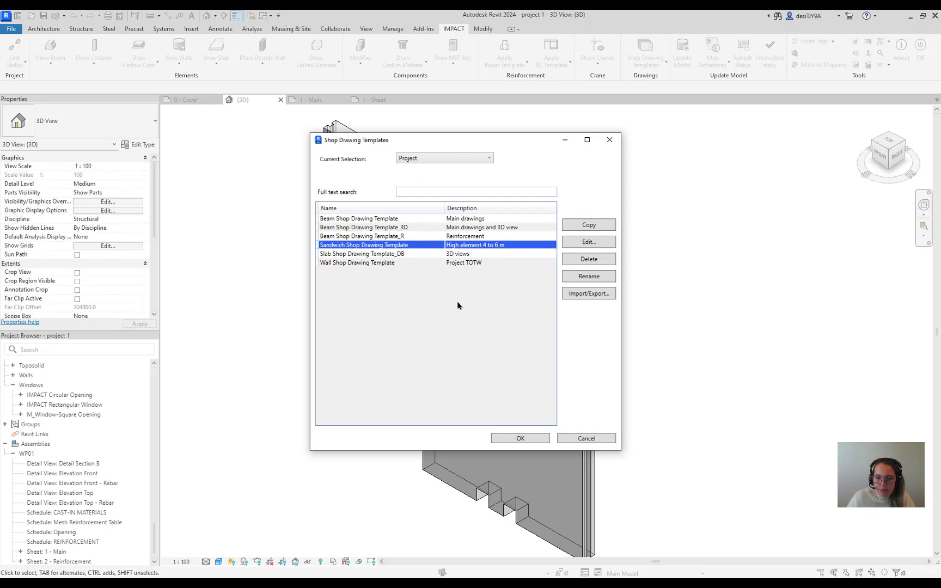
Open the project's Beam Shop Drawing Template for editing and minimise the template folder window.
click(362, 219)
click(593, 245)
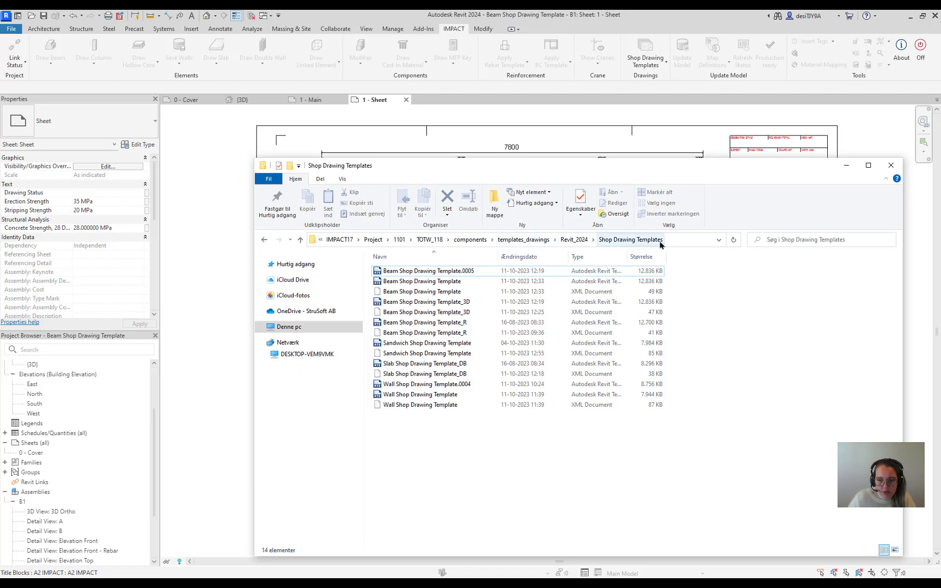
click(846, 169)
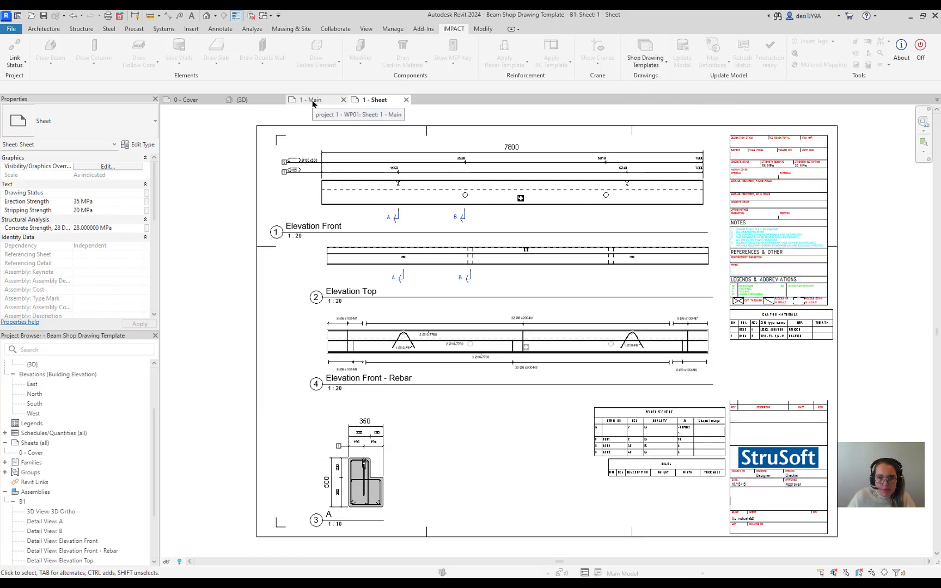
Return to the project's 3D view, check the Project list of shop drawing templates, and close the manager.
click(240, 100)
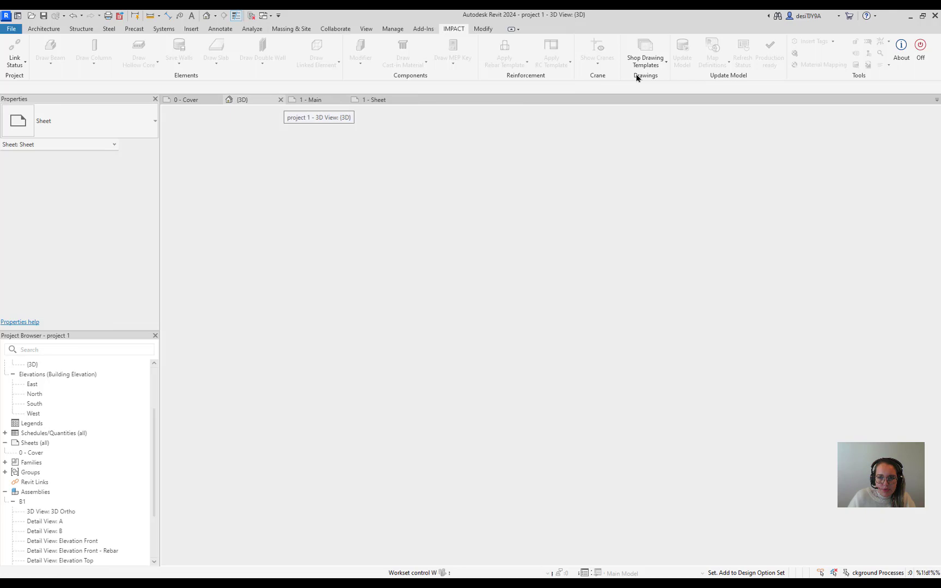
click(648, 65)
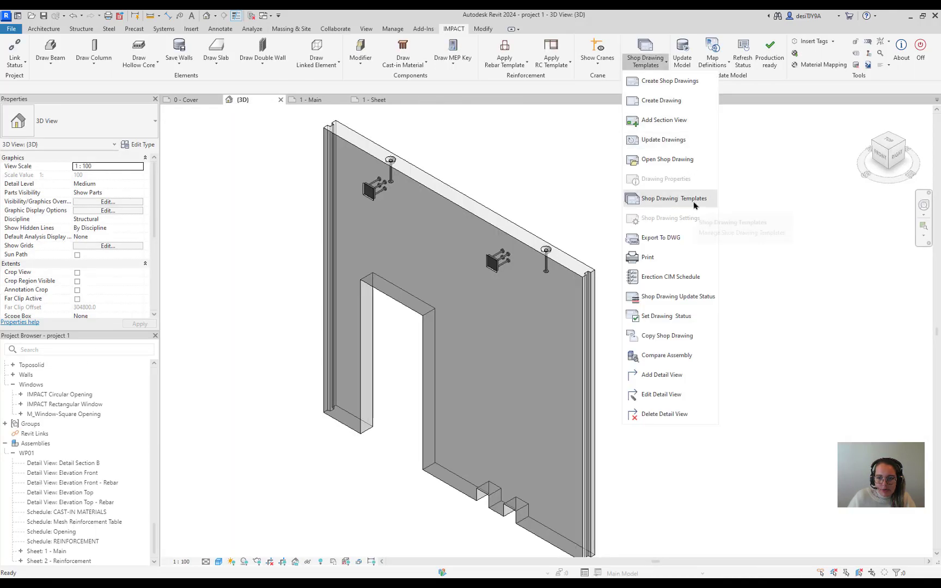
click(694, 206)
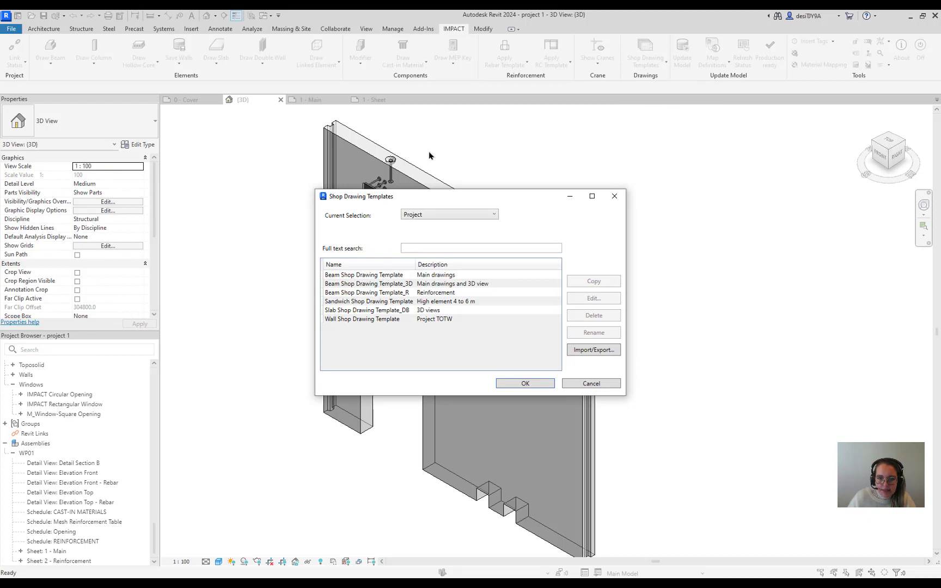
click(615, 196)
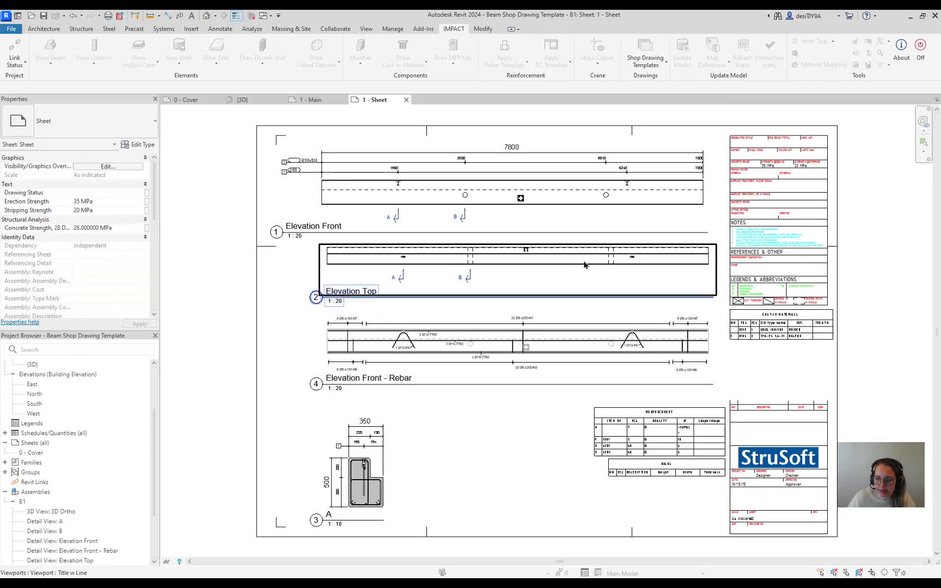
From the beam template's sheet, review the General and Drawing Views settings in Shop Drawing Settings and apply them.
scroll(586, 268, down, 1)
middle_drag(587, 269, 564, 270)
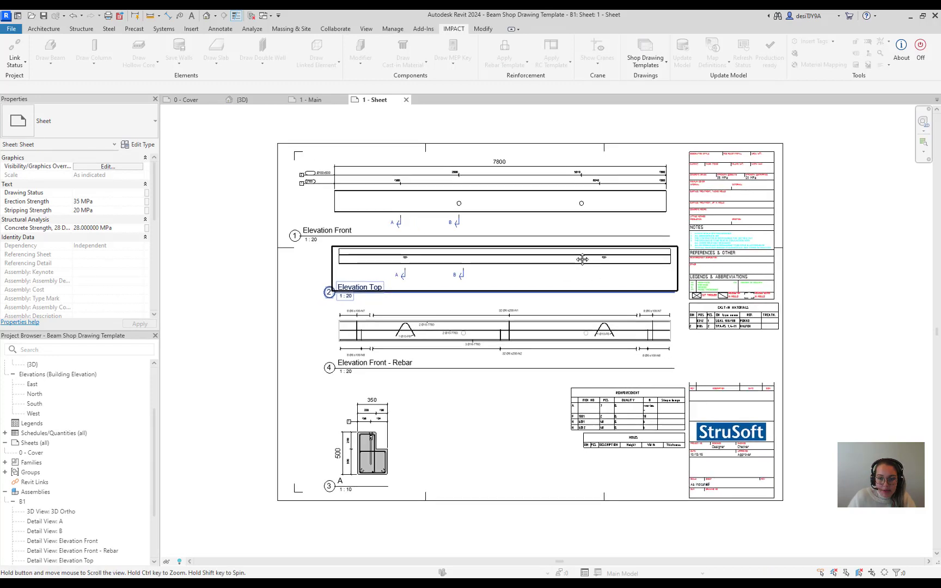
click(634, 71)
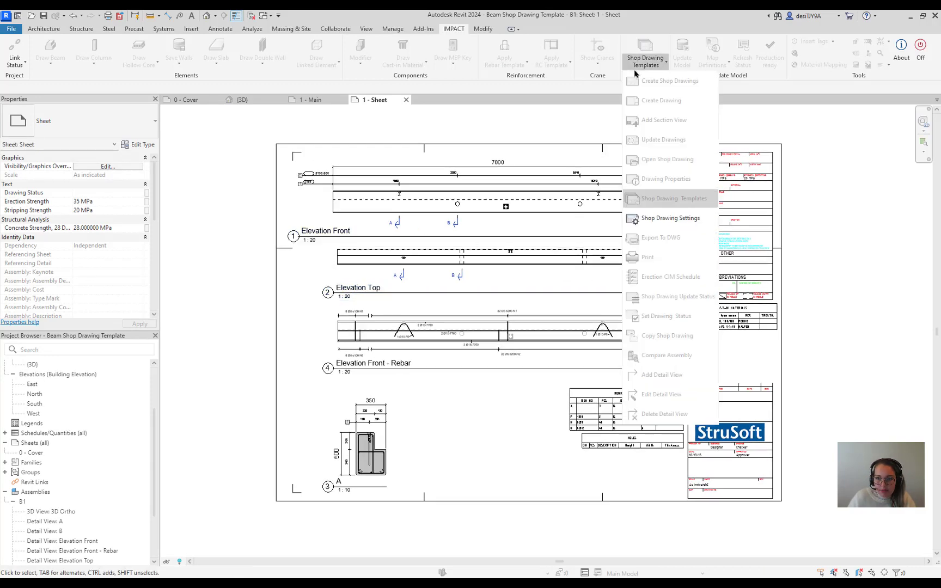
click(680, 220)
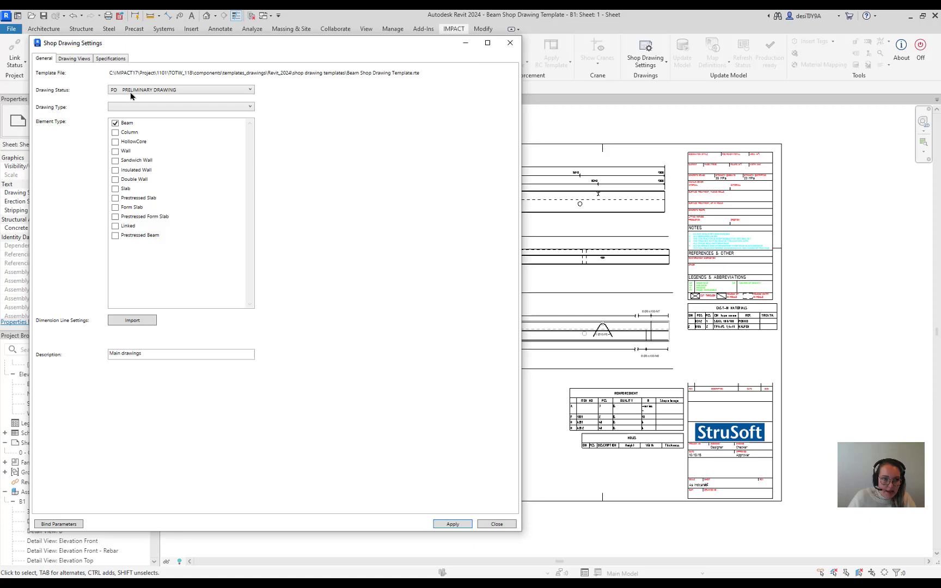
click(81, 60)
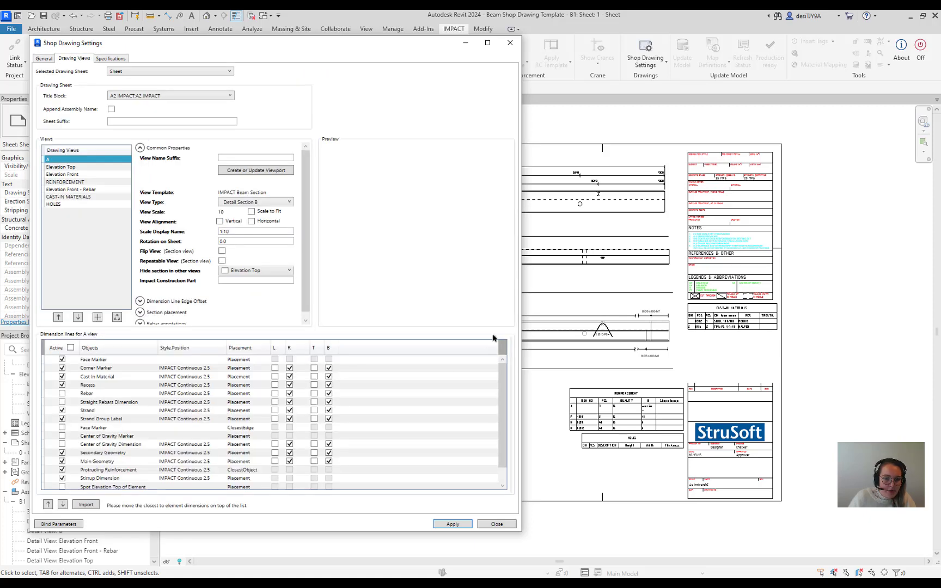
click(458, 526)
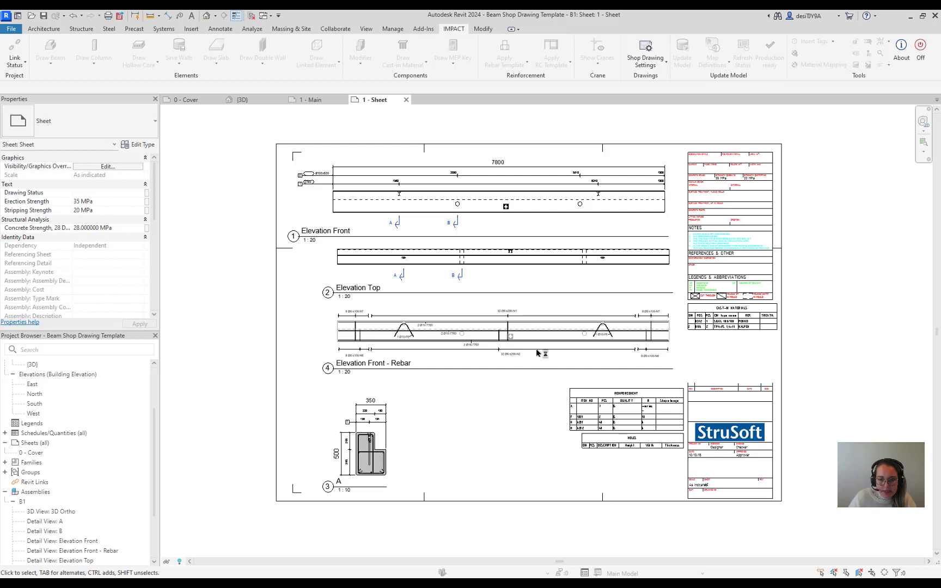
Return to the project's 3D view and open the Shop Drawing Templates manager with the Project templates listed.
click(262, 101)
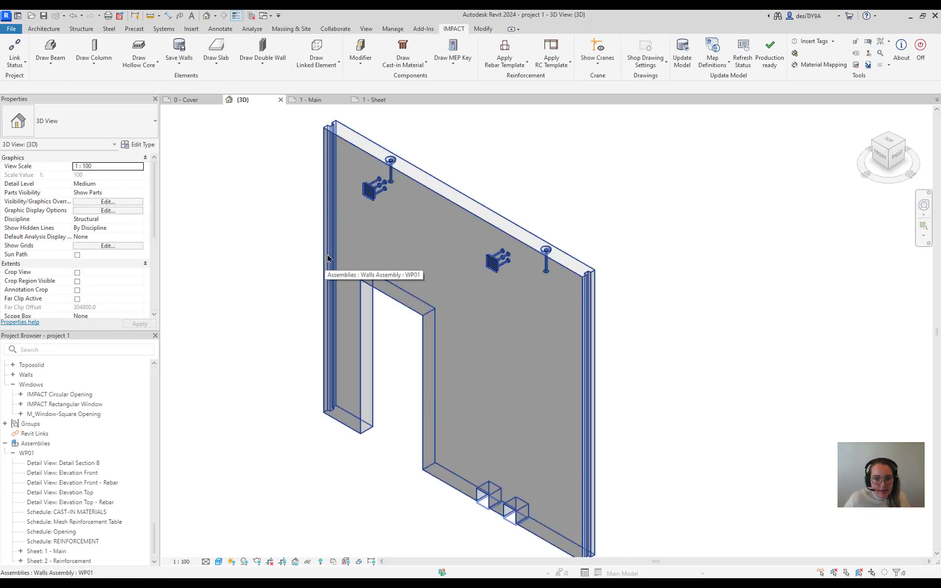
click(648, 63)
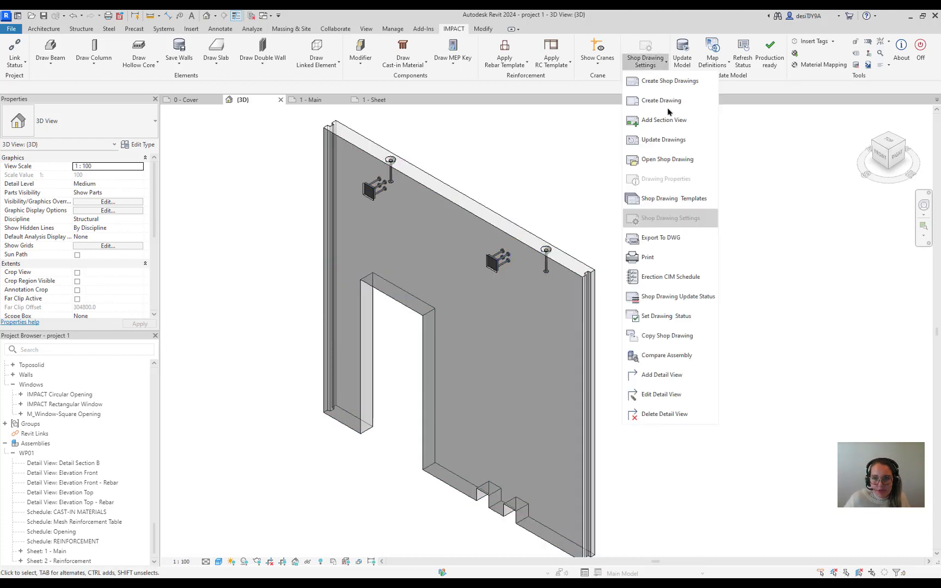
click(686, 200)
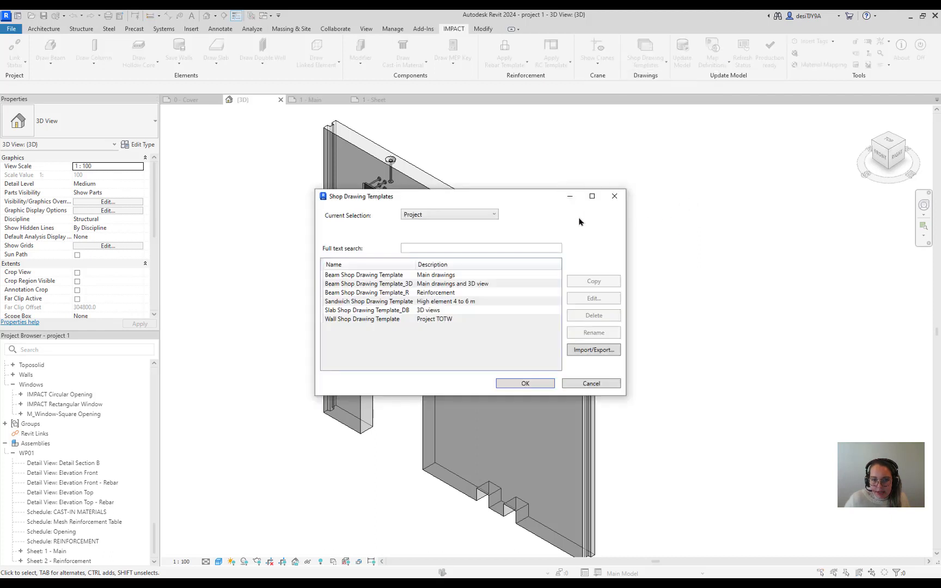